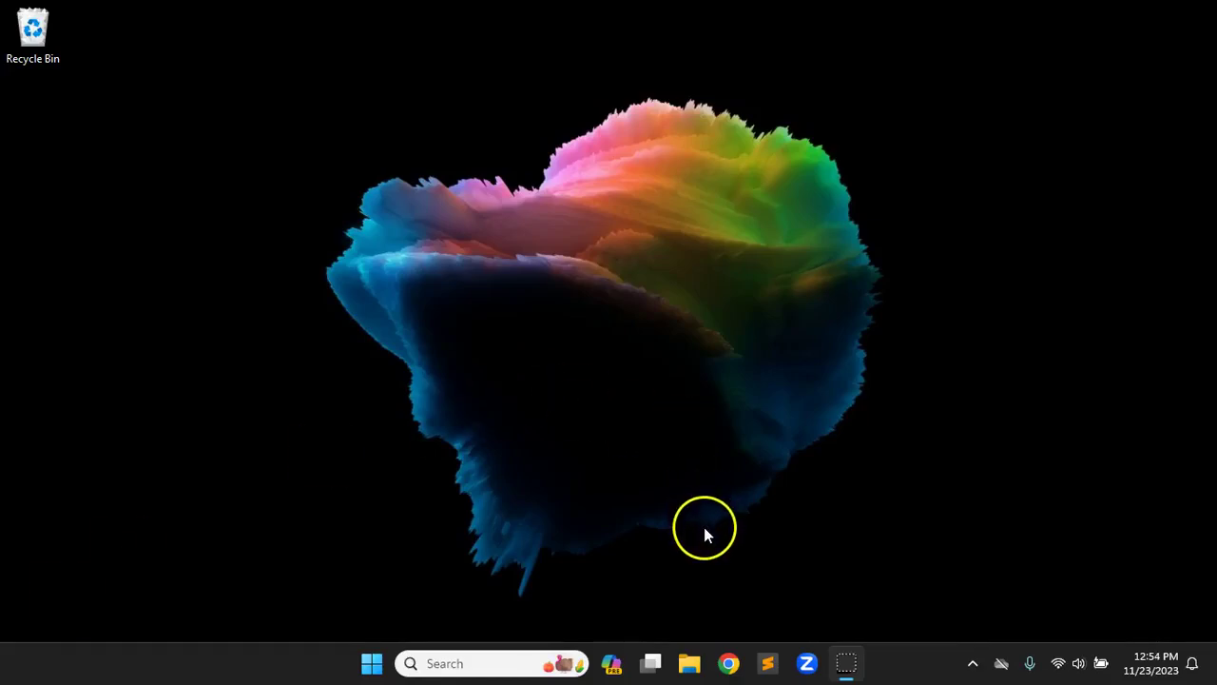
# Open File Explorer on the Home page to show the six Quick access folders.
pyautogui.click(689, 666)
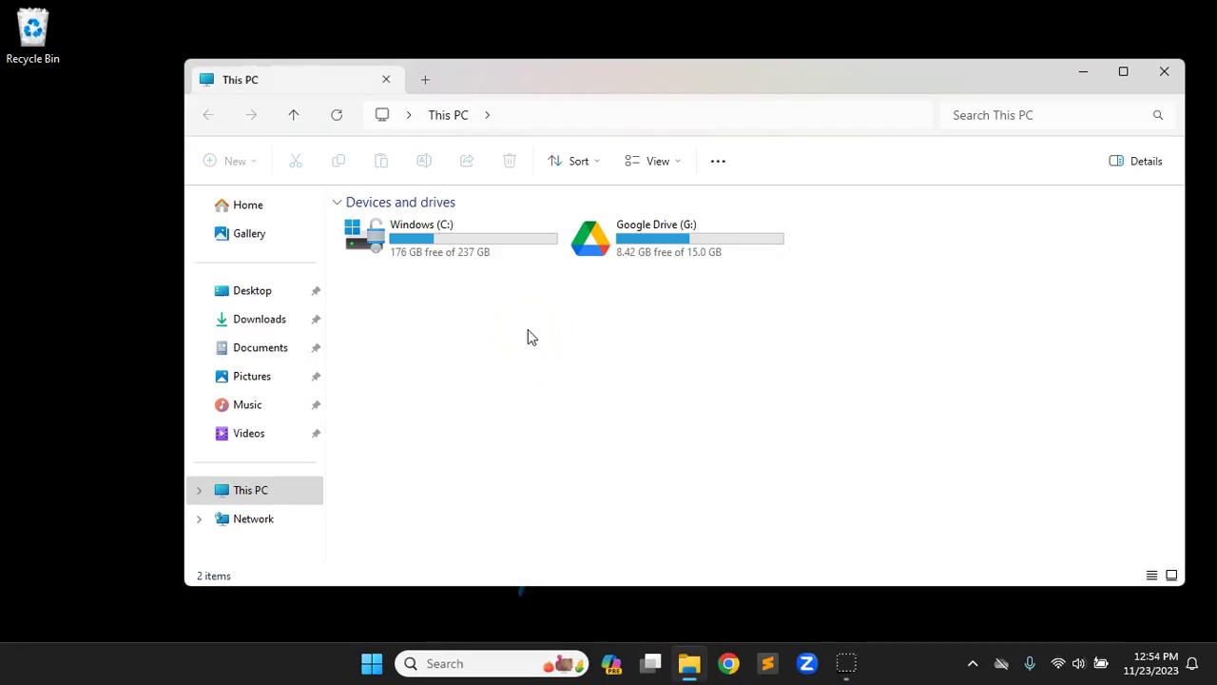
pyautogui.click(264, 205)
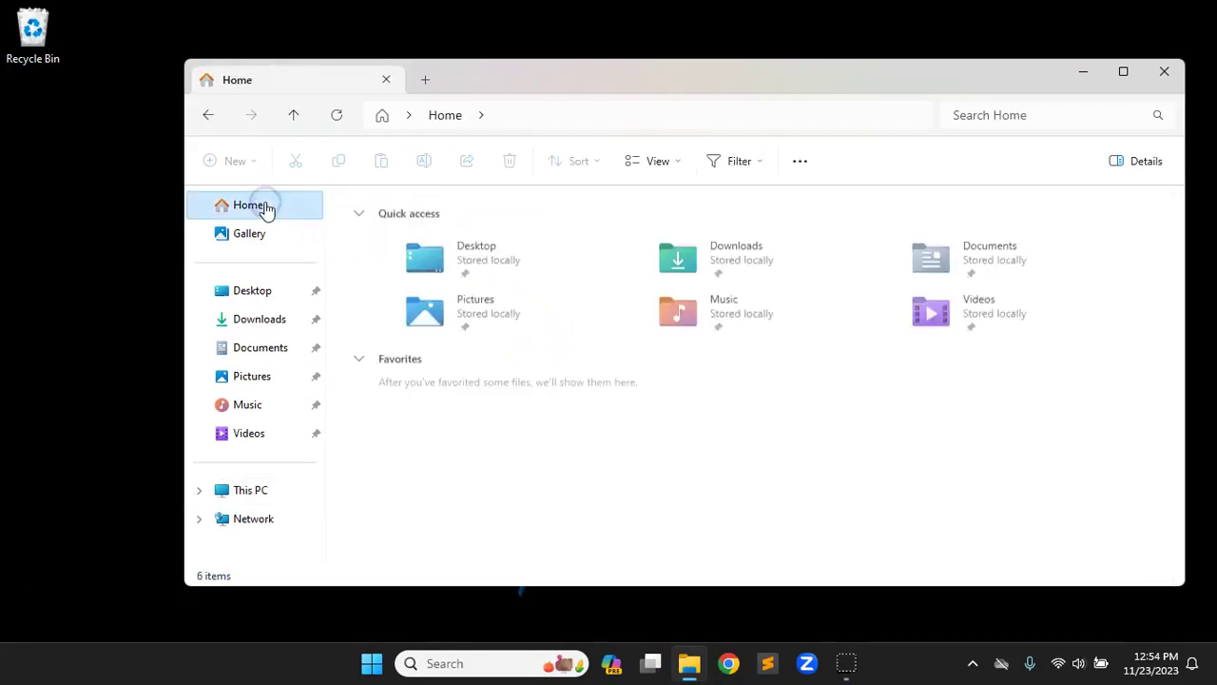
pyautogui.click(589, 258)
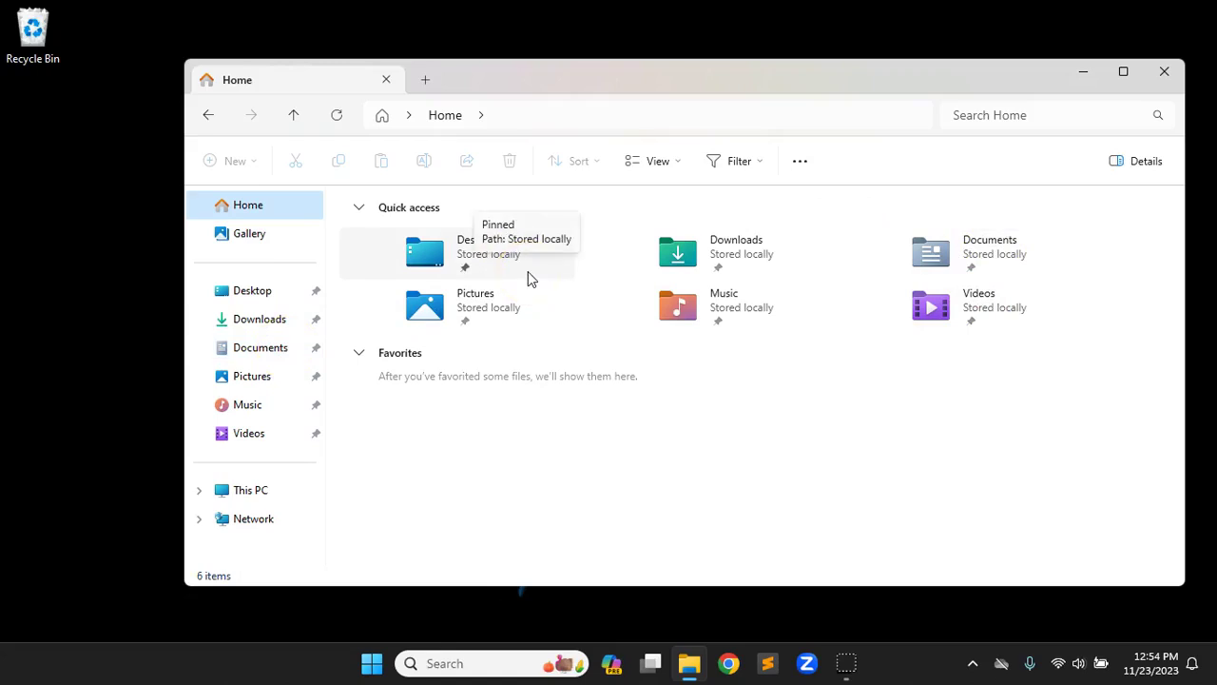
pyautogui.press('super+x')
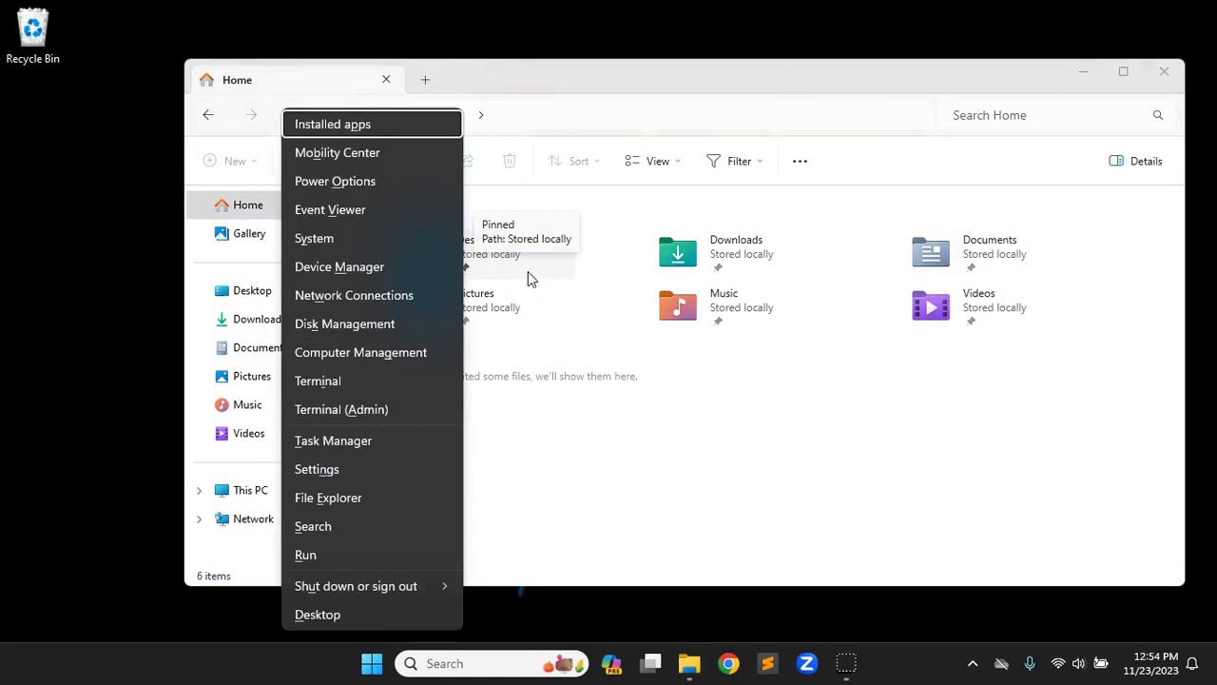
pyautogui.write('i')
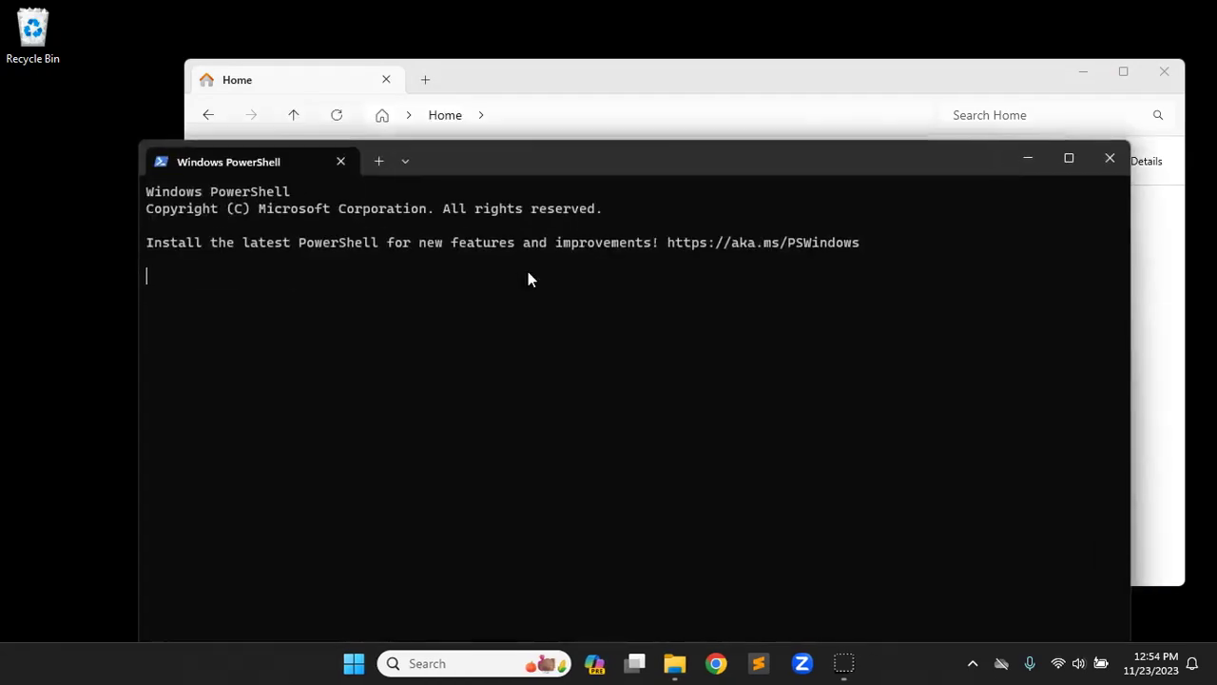
pyautogui.write('cd')
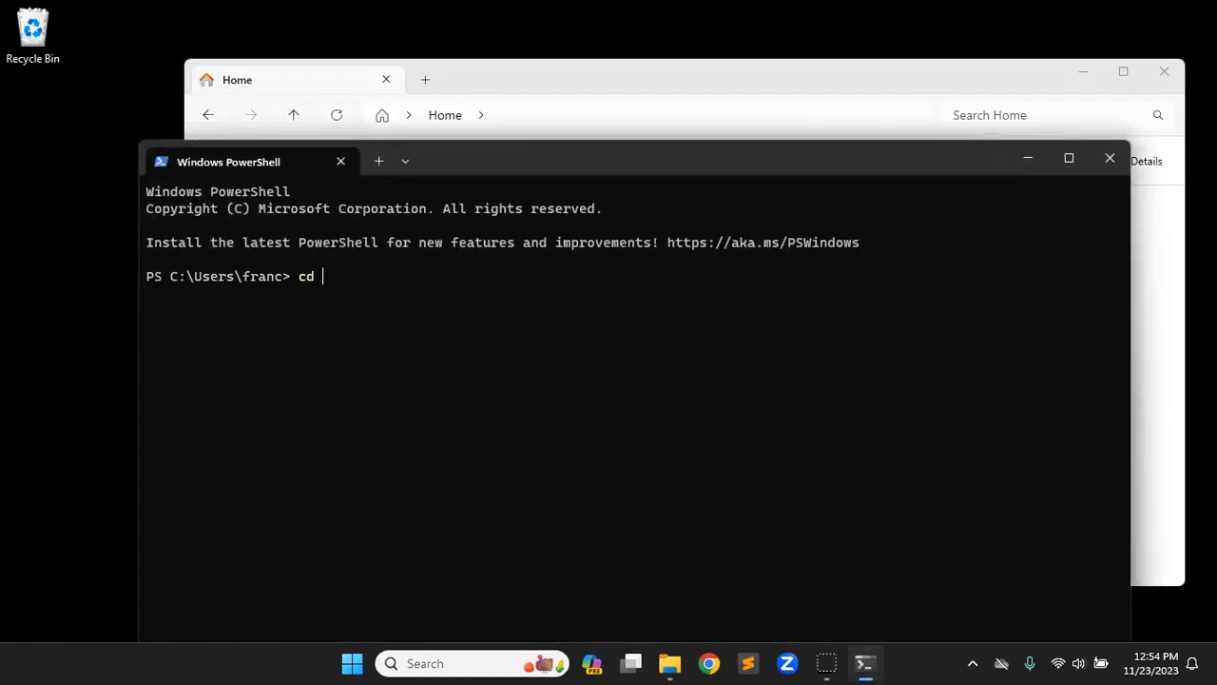
pyautogui.write(' Documents')
pyautogui.press('Return')
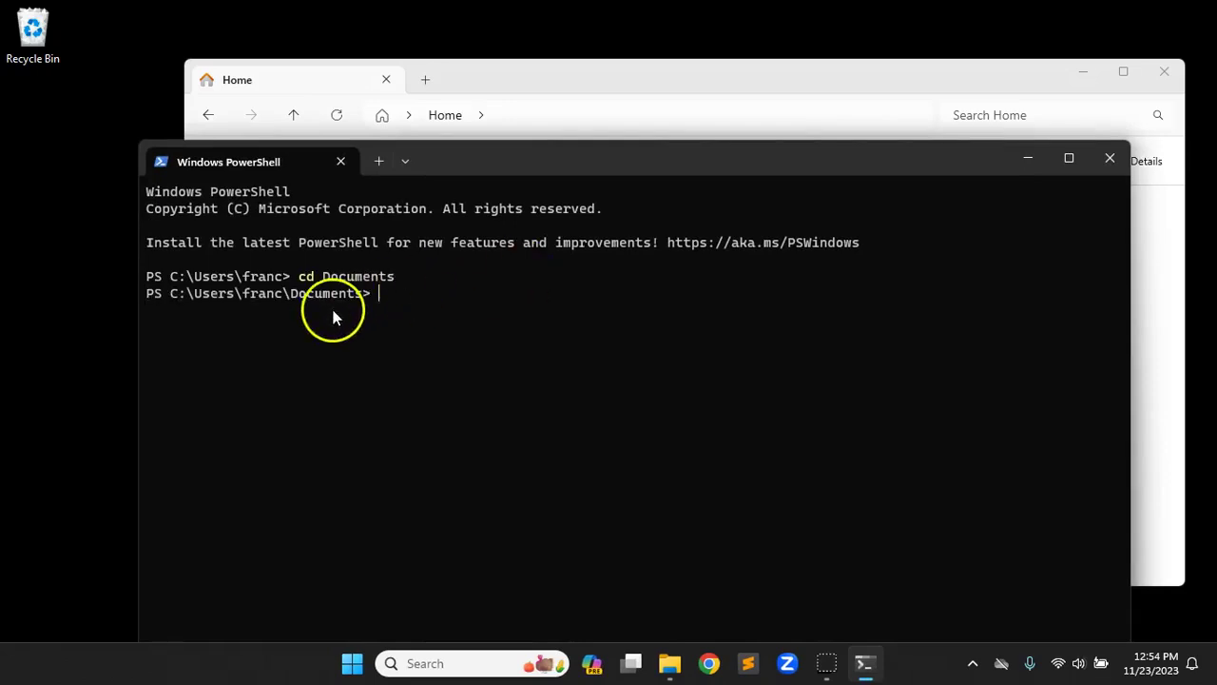
pyautogui.moveTo(171, 293); pyautogui.dragTo(384, 295)
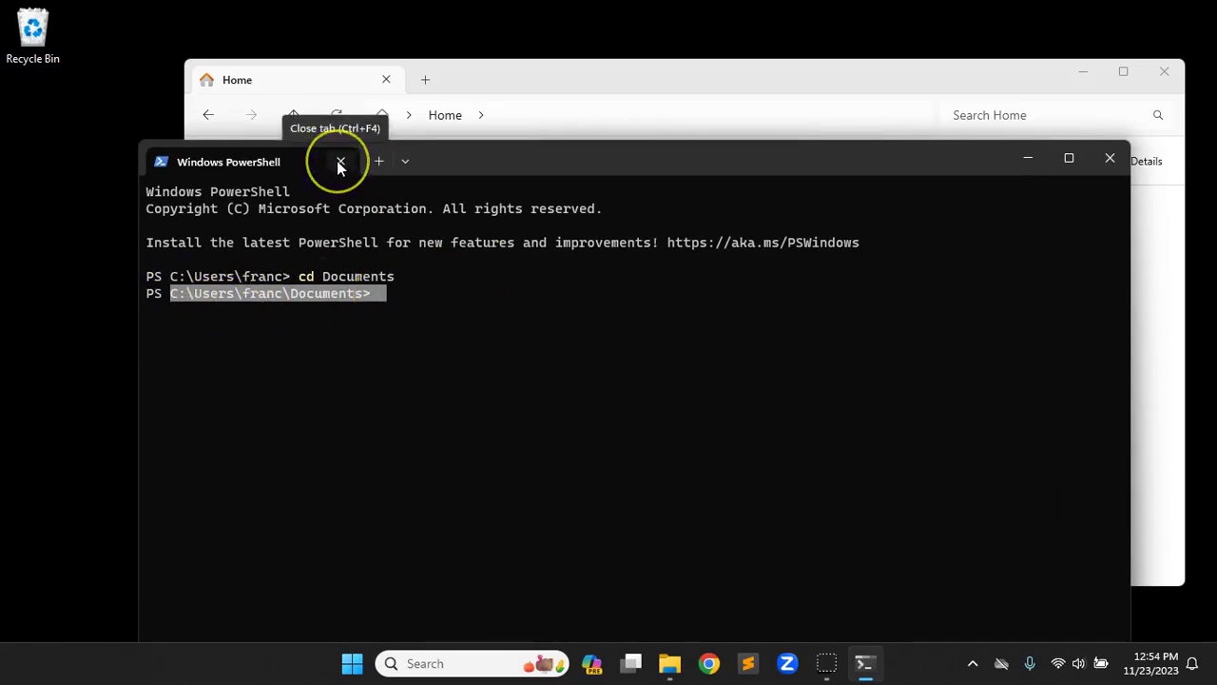
# Close the PowerShell and File Explorer windows, leaving only the desktop visible.
pyautogui.click(340, 161)
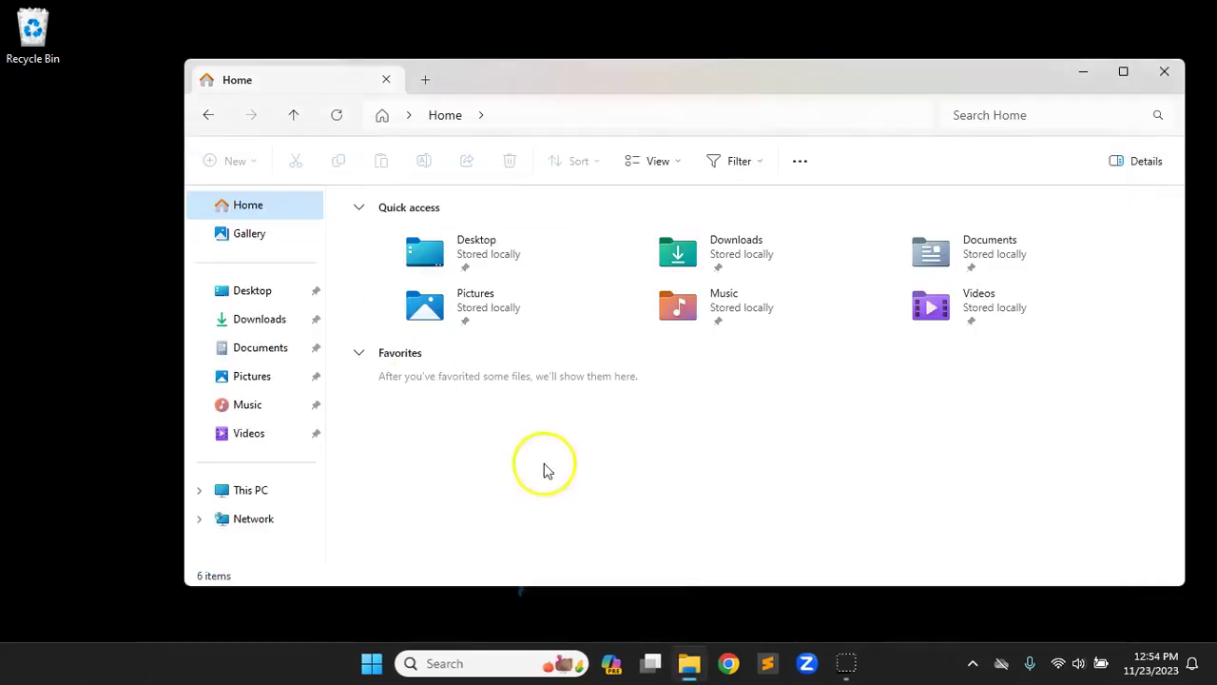
pyautogui.moveTo(558, 461); pyautogui.dragTo(745, 427)
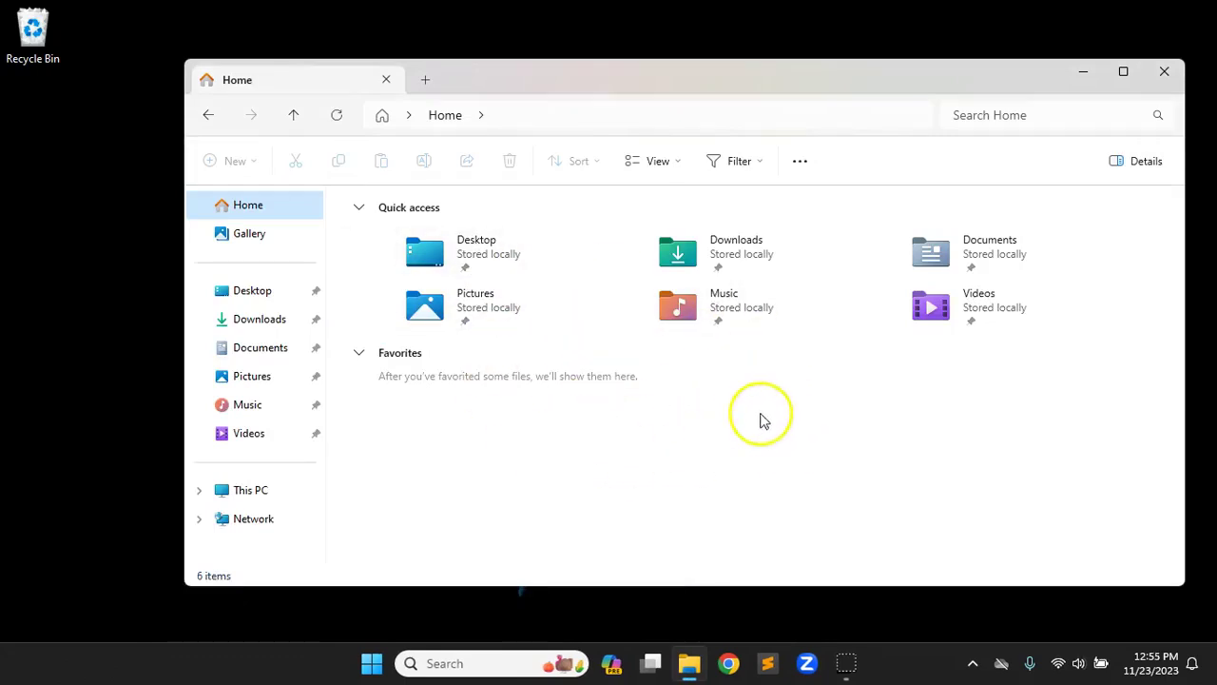
pyautogui.moveTo(752, 415); pyautogui.dragTo(726, 412)
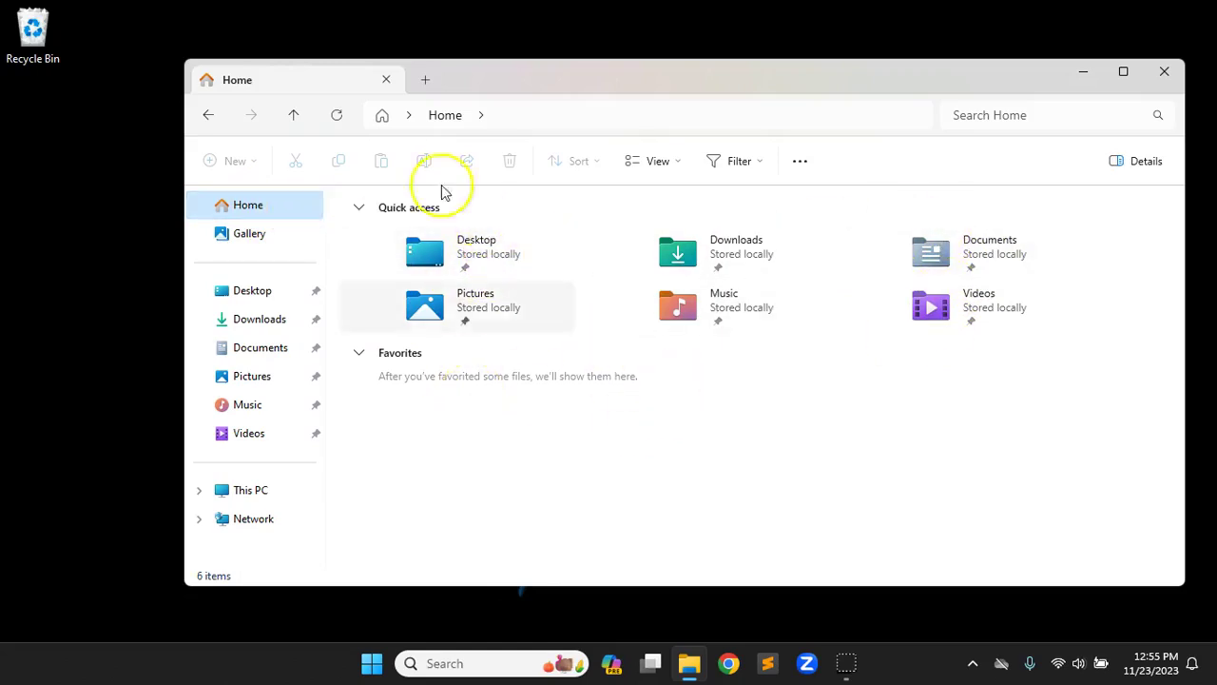
pyautogui.click(388, 82)
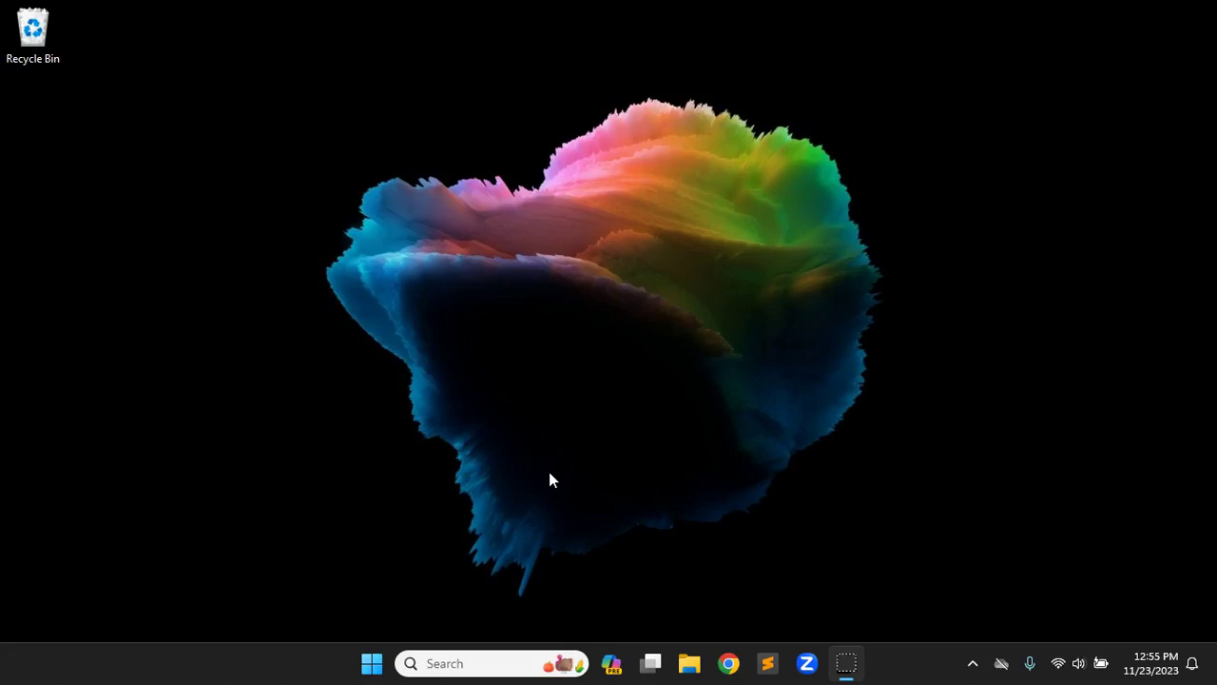
# Search the Start menu for 'reg' and launch Registry Editor.
pyautogui.click(370, 663)
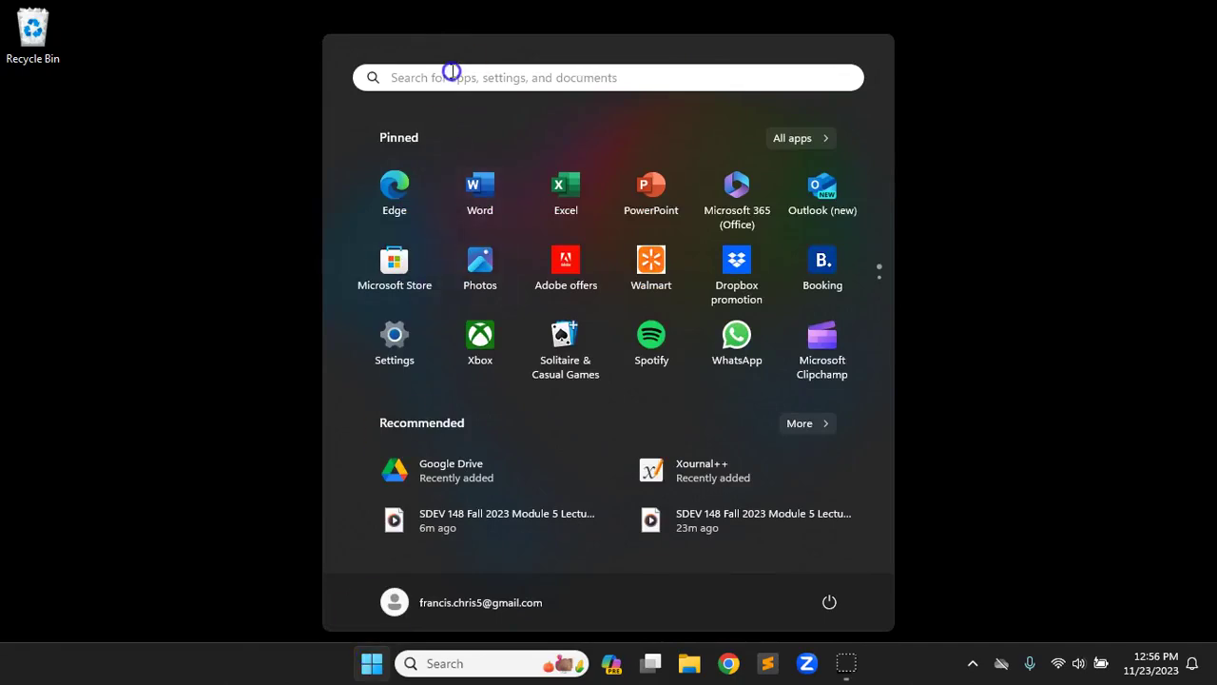
pyautogui.write('reg')
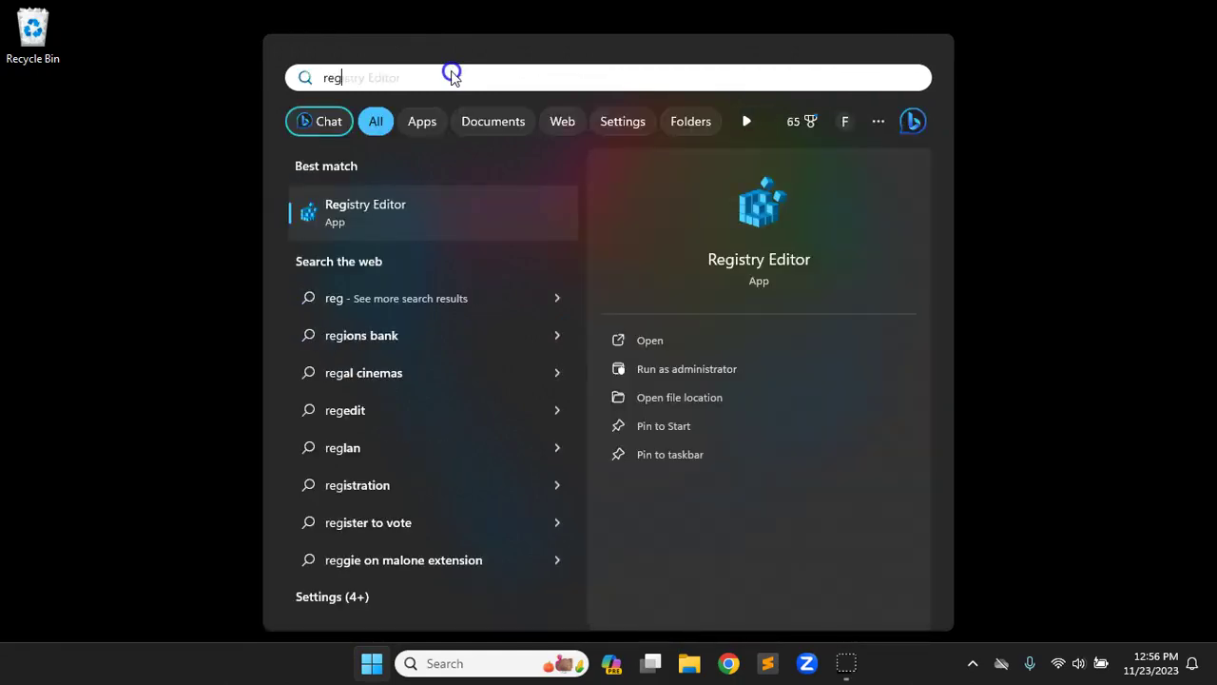
pyautogui.click(380, 208)
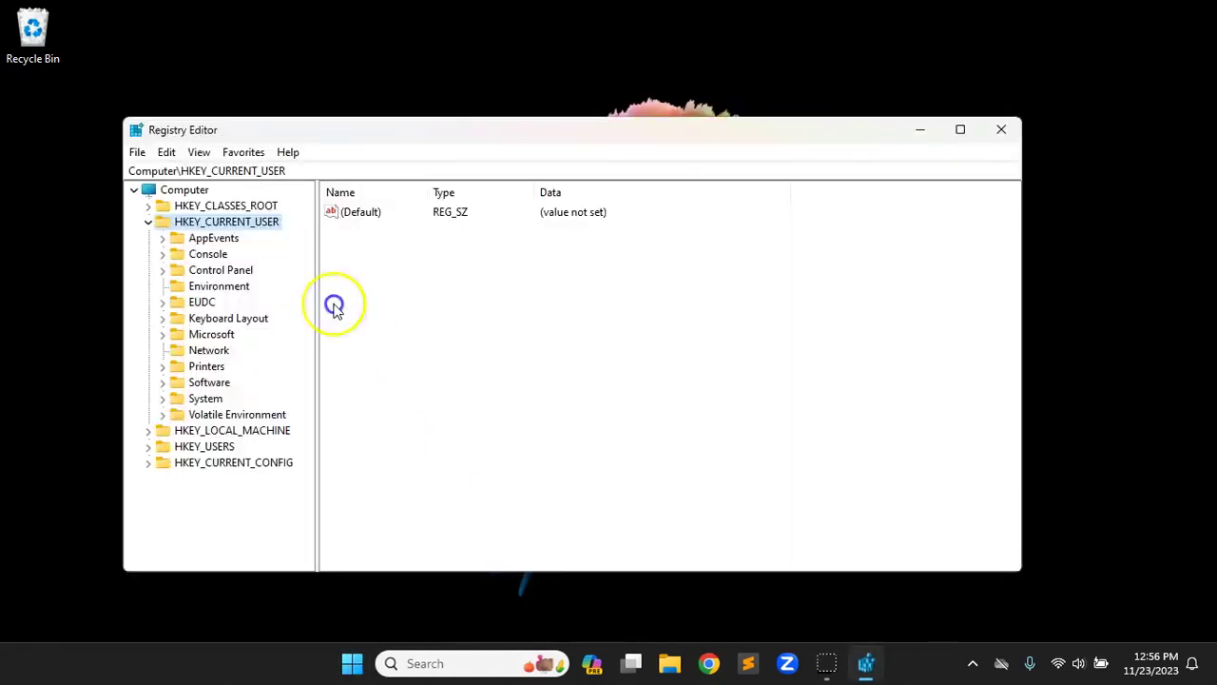
# Expand HKEY_CURRENT_USER > Software > Microsoft > Windows in the registry tree.
pyautogui.click(147, 222)
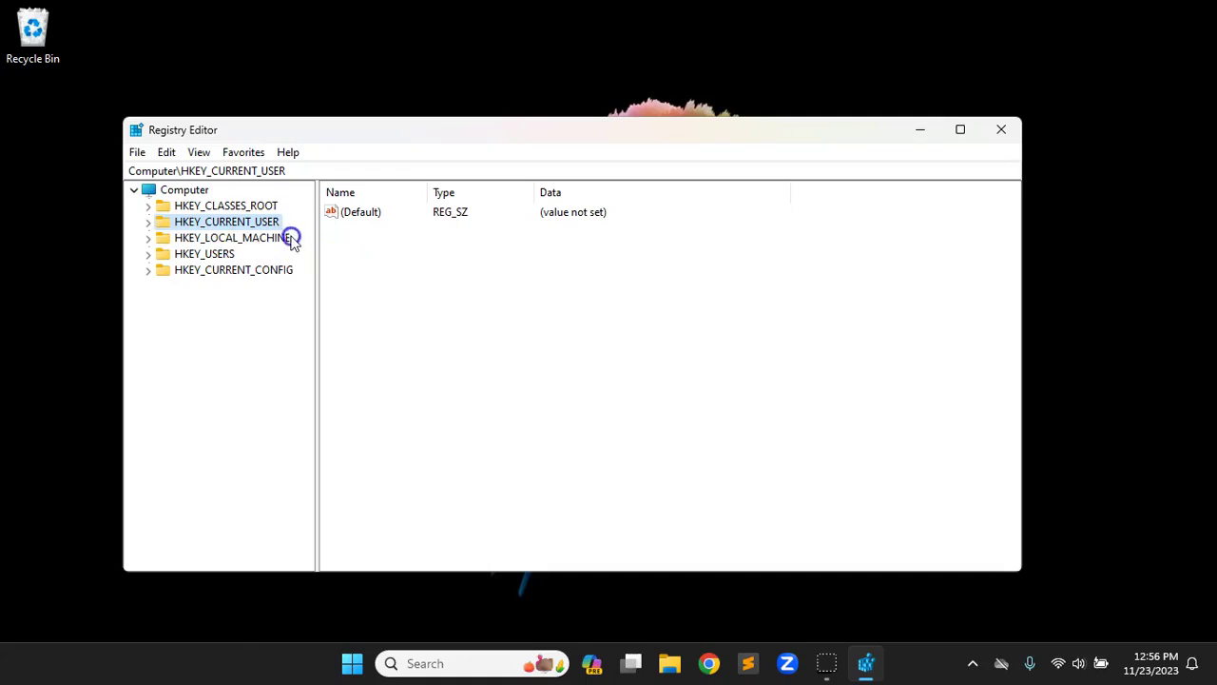
pyautogui.click(150, 221)
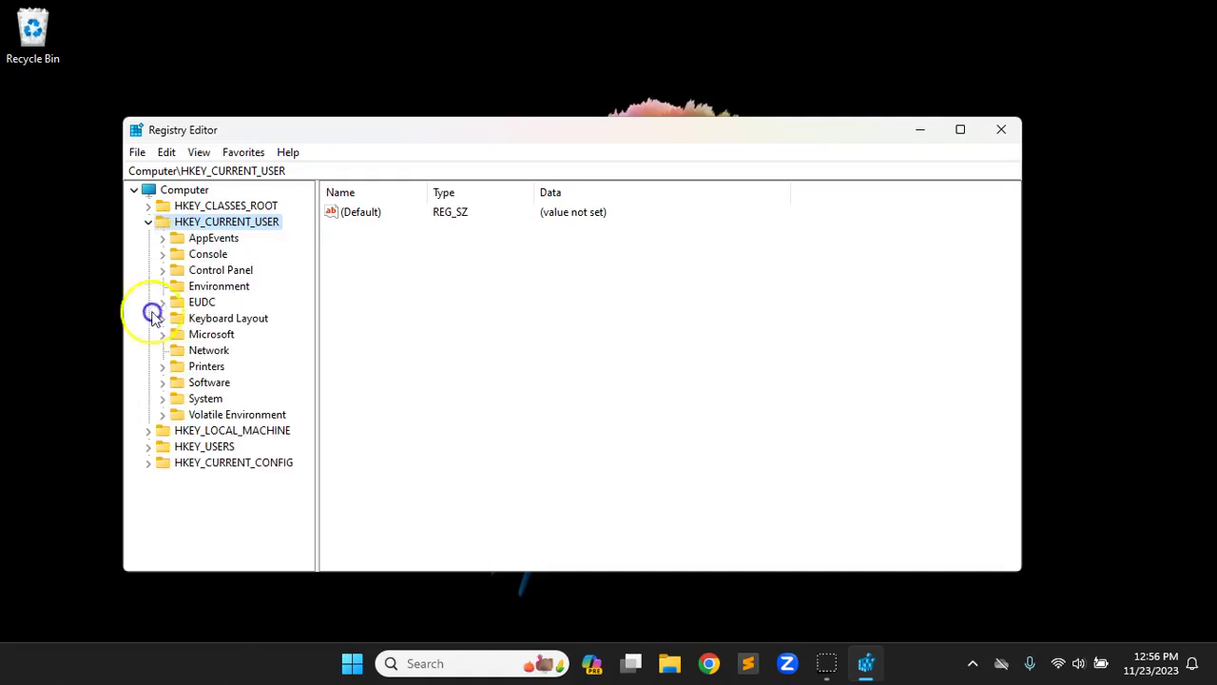
pyautogui.click(162, 382)
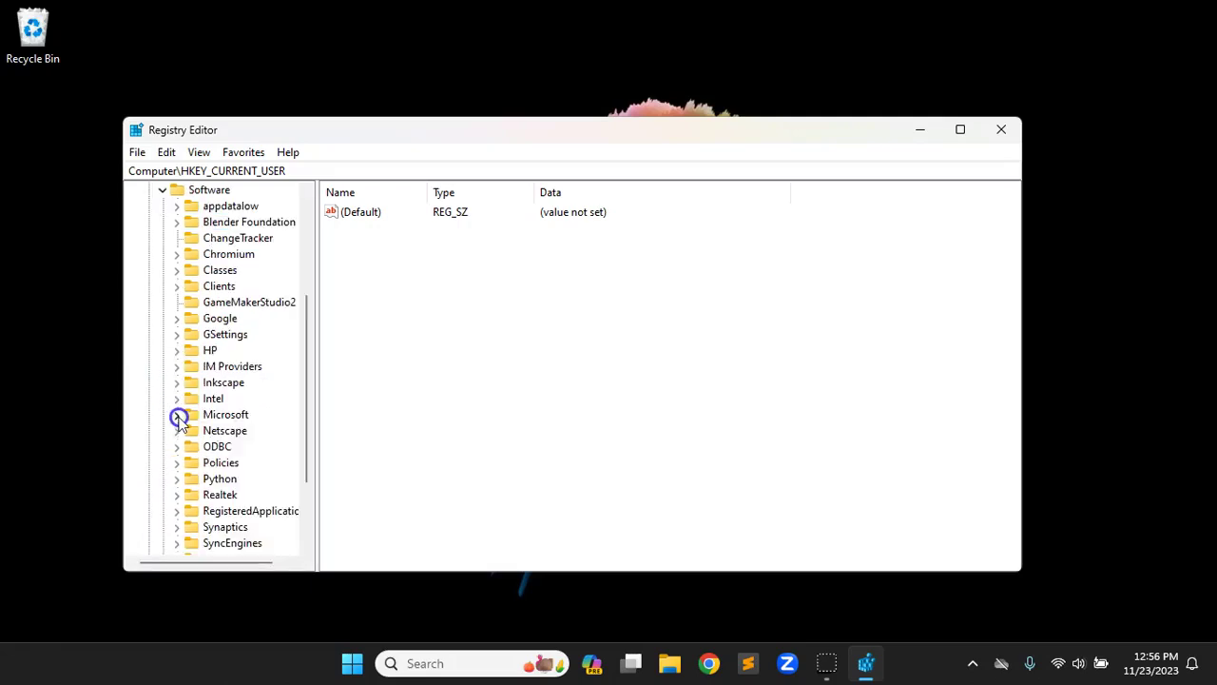
pyautogui.click(176, 414)
pyautogui.scroll(-6, 181, 421)
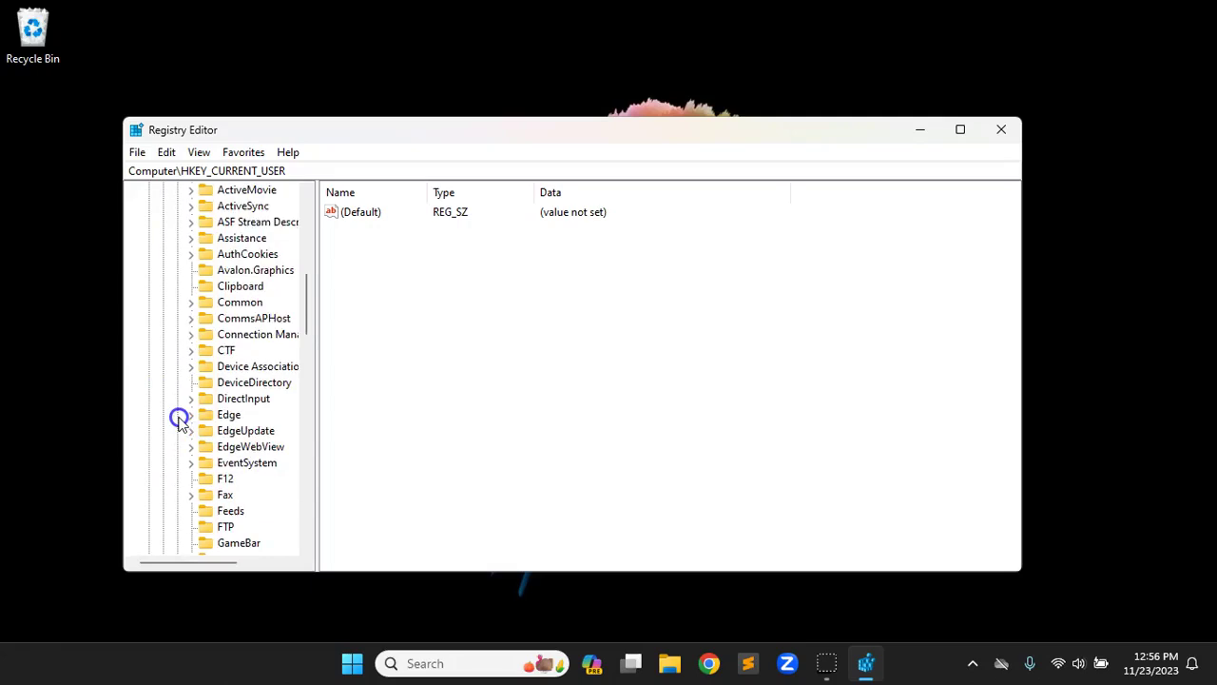
pyautogui.scroll(-7, 181, 421)
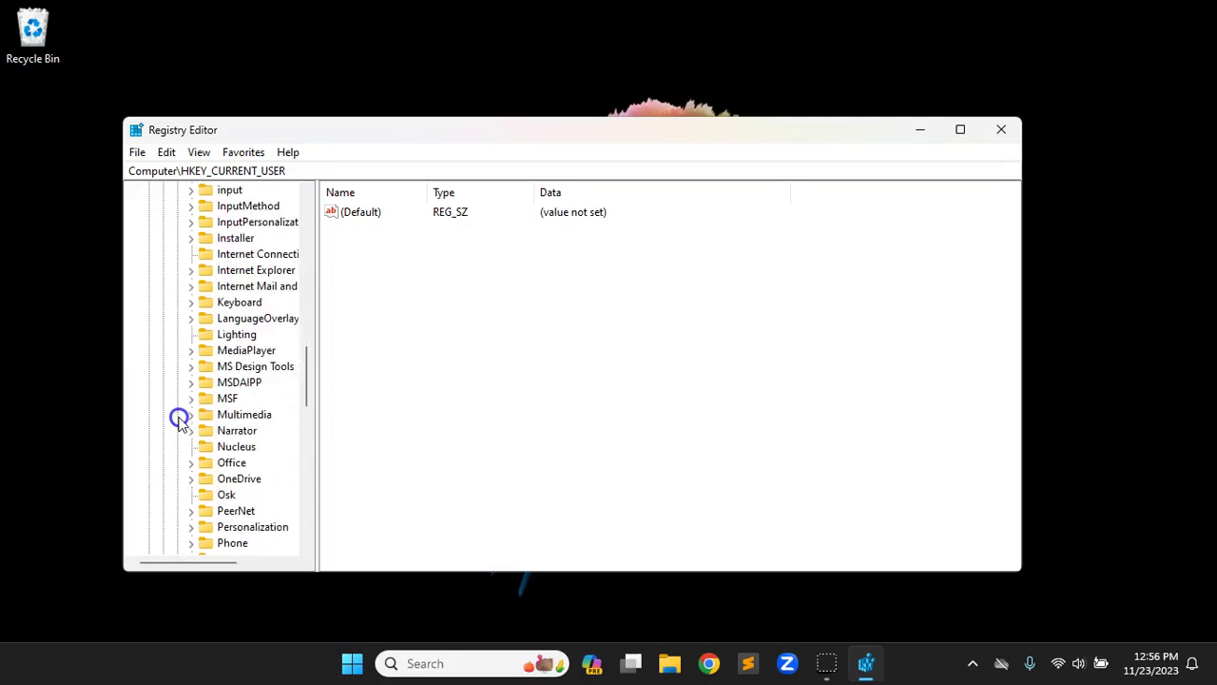
pyautogui.scroll(-8, 181, 421)
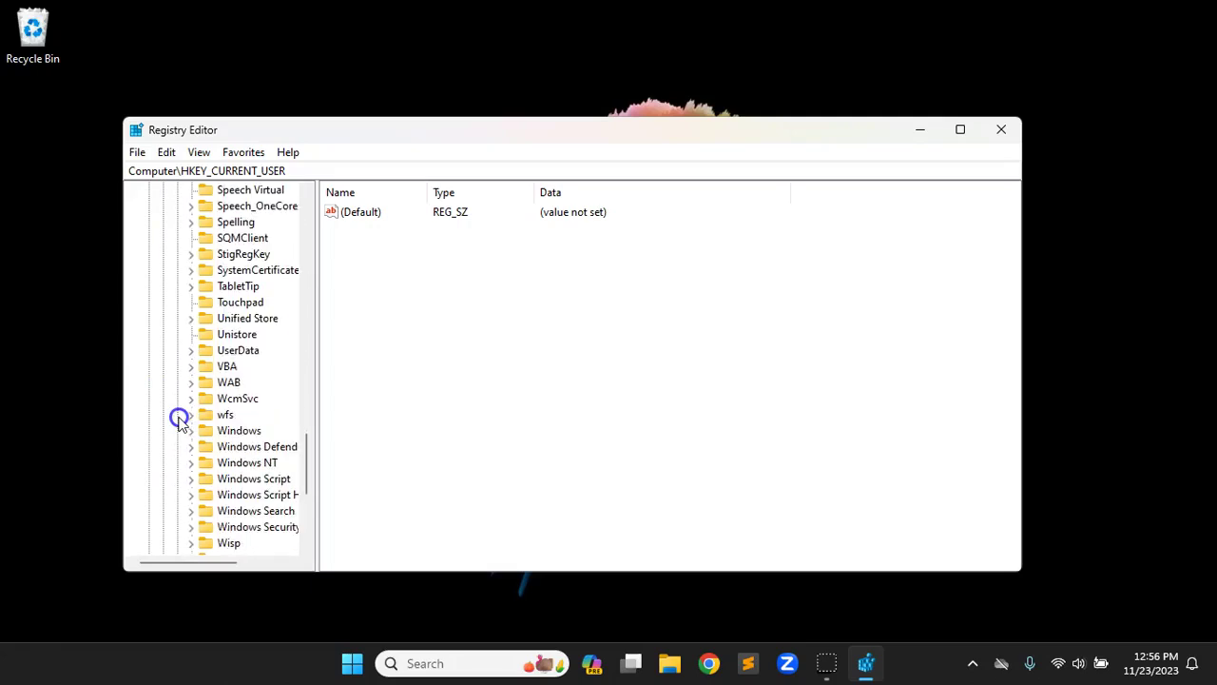
pyautogui.click(191, 433)
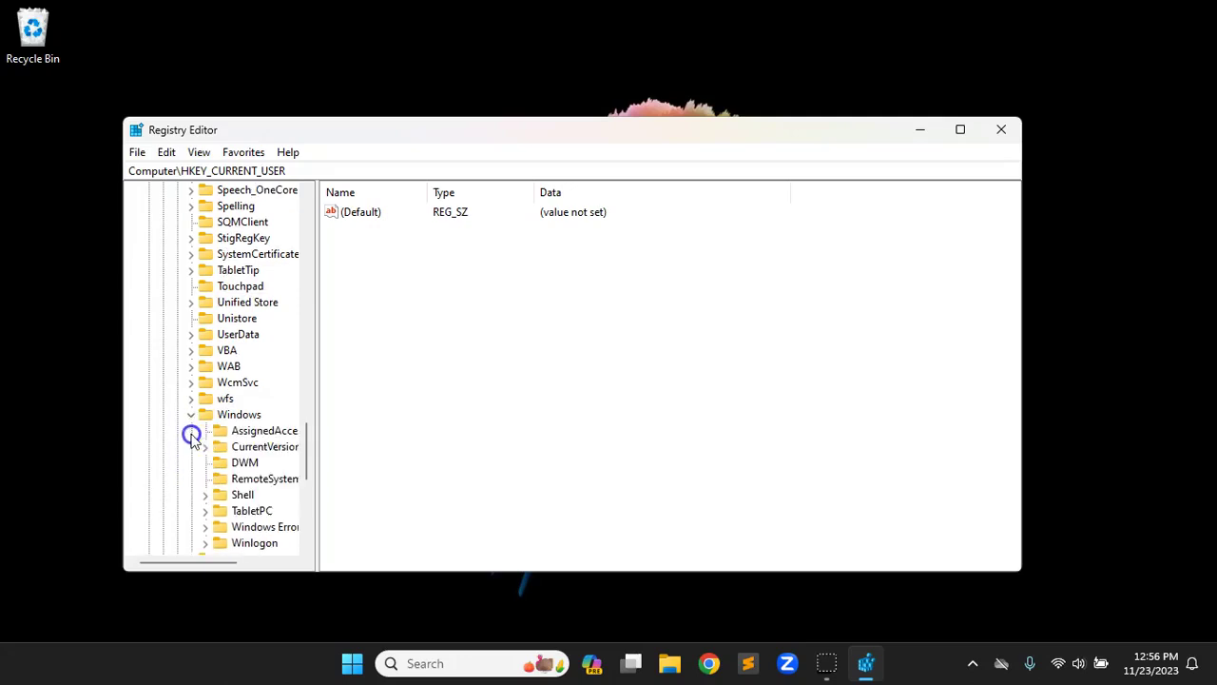
# Expand CurrentVersion\Explorer, widen the tree pane, and select the User Shell Folders key.
pyautogui.scroll(-3, 193, 440)
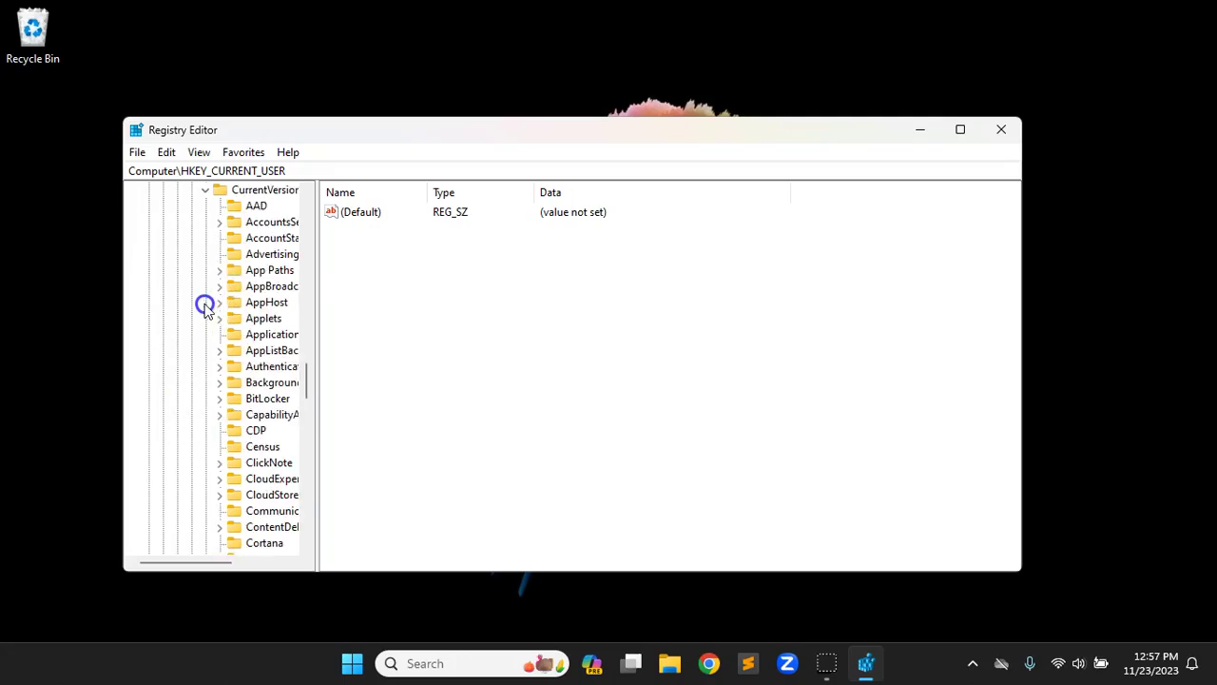
pyautogui.scroll(-2, 206, 306)
pyautogui.scroll(-1, 206, 307)
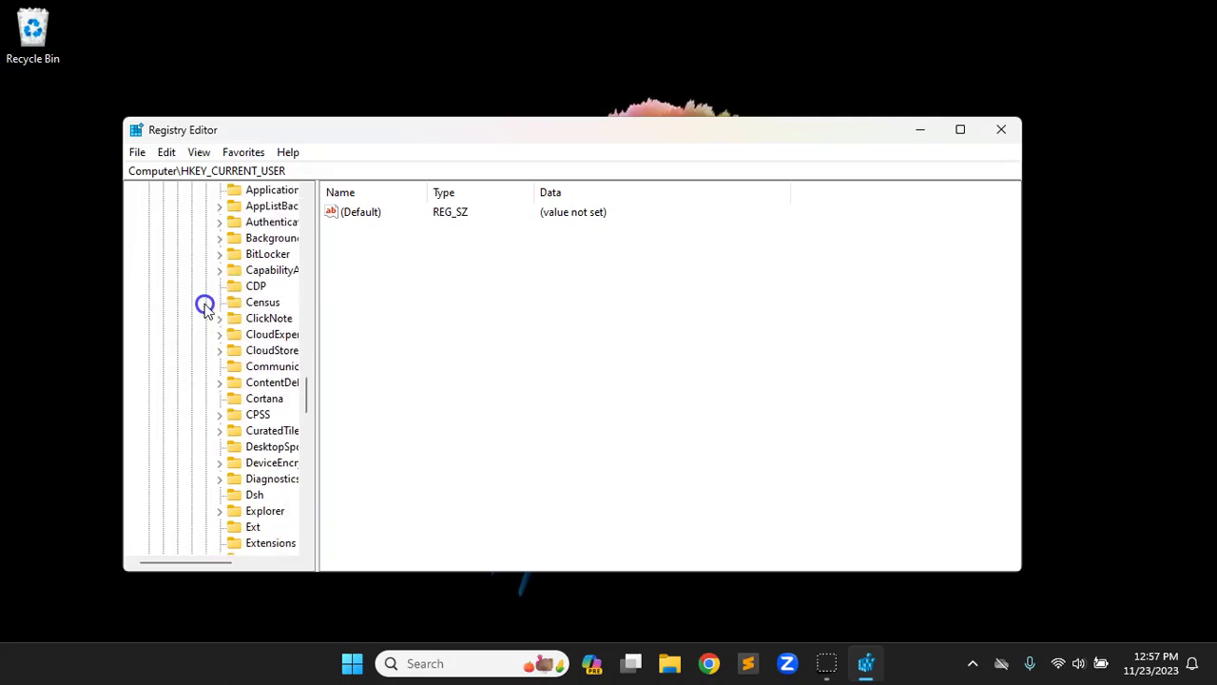
pyautogui.scroll(-2, 205, 306)
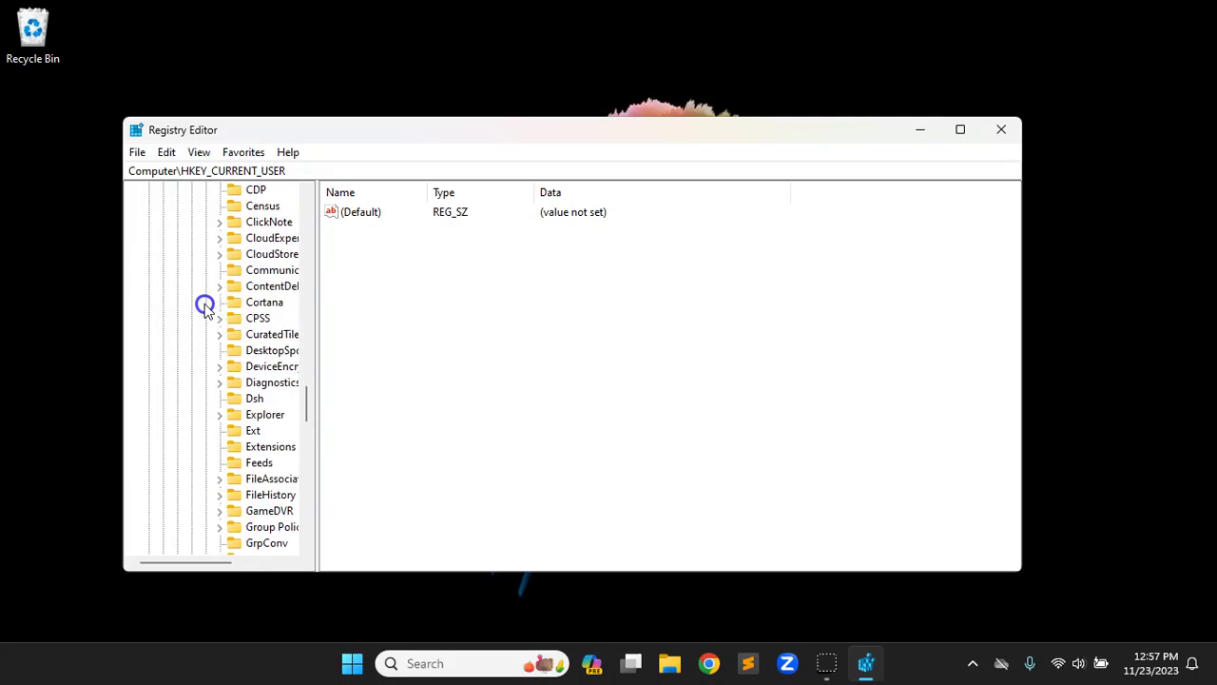
pyautogui.click(220, 415)
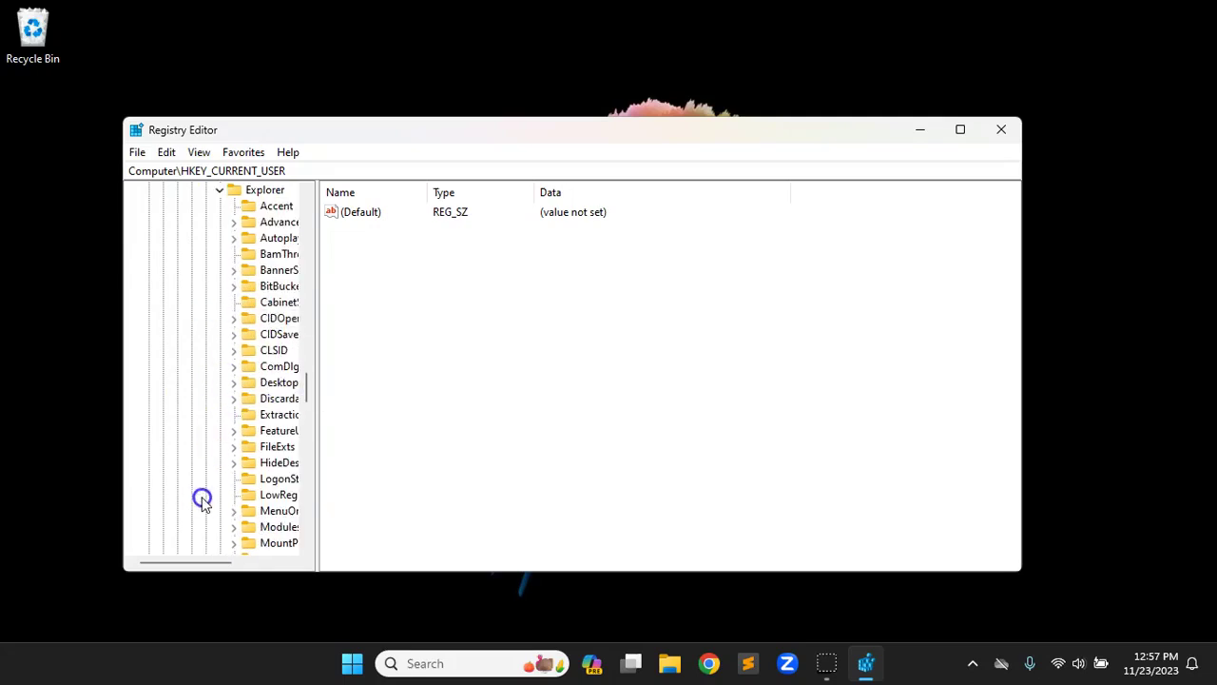
pyautogui.scroll(-4, 202, 501)
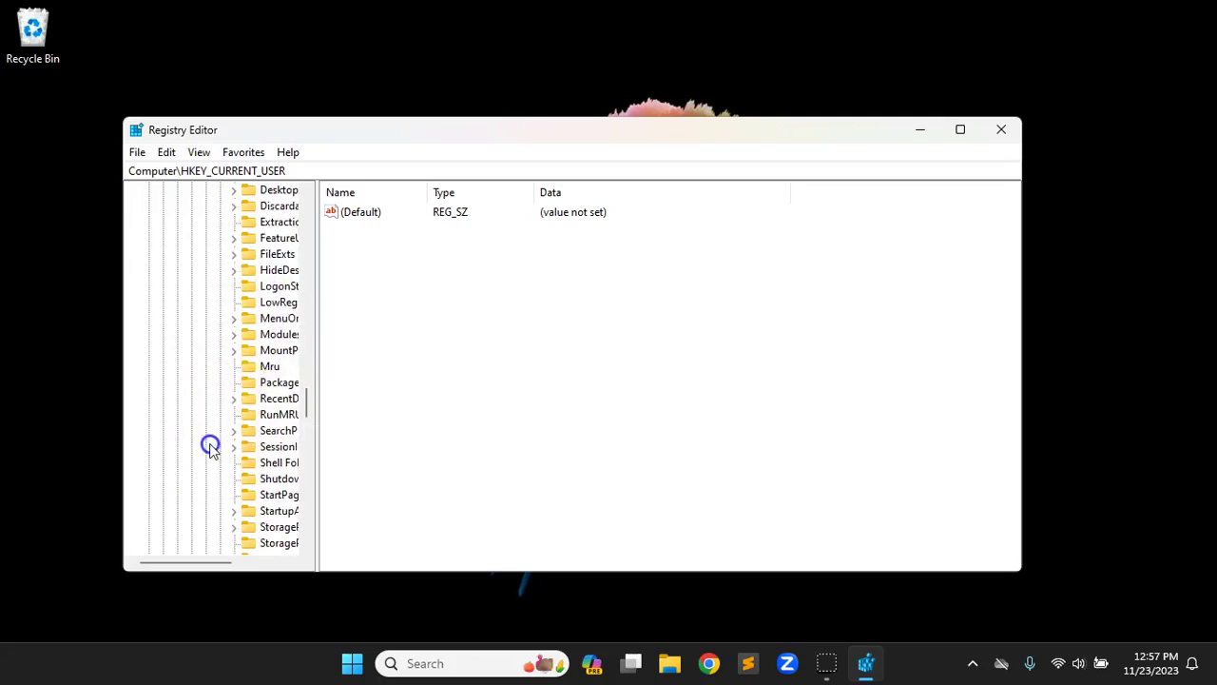
pyautogui.scroll(-2, 210, 447)
pyautogui.scroll(-1, 210, 447)
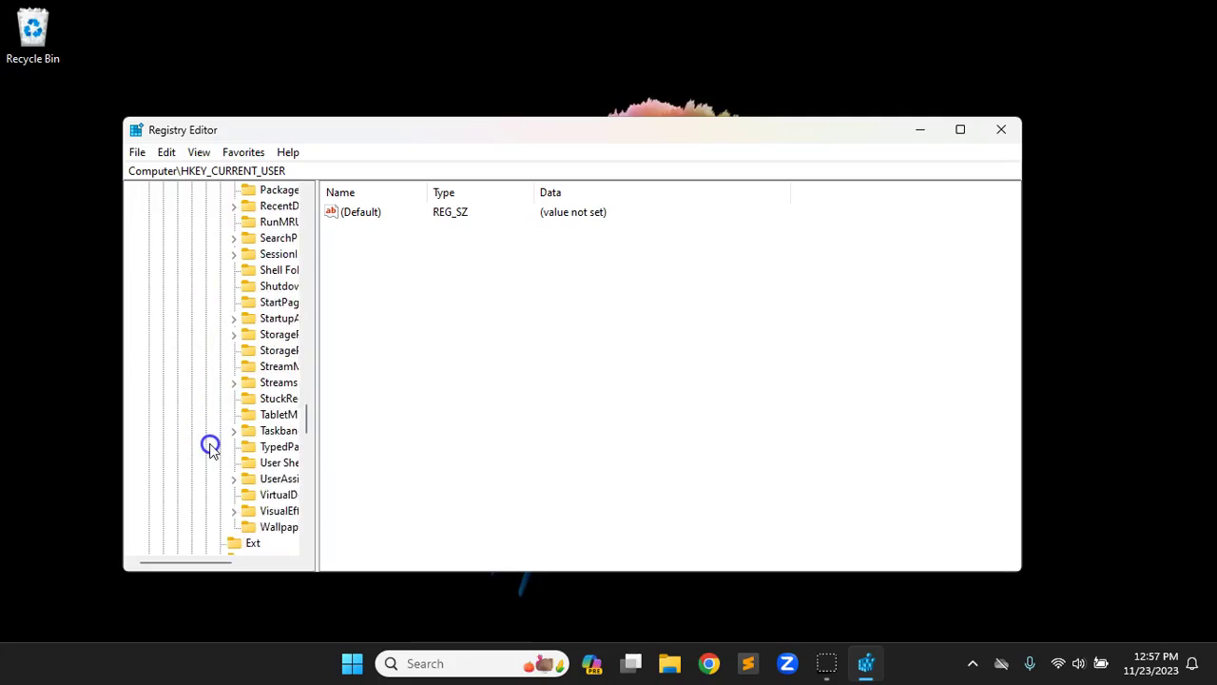
pyautogui.moveTo(317, 435); pyautogui.dragTo(437, 434)
pyautogui.click(277, 464)
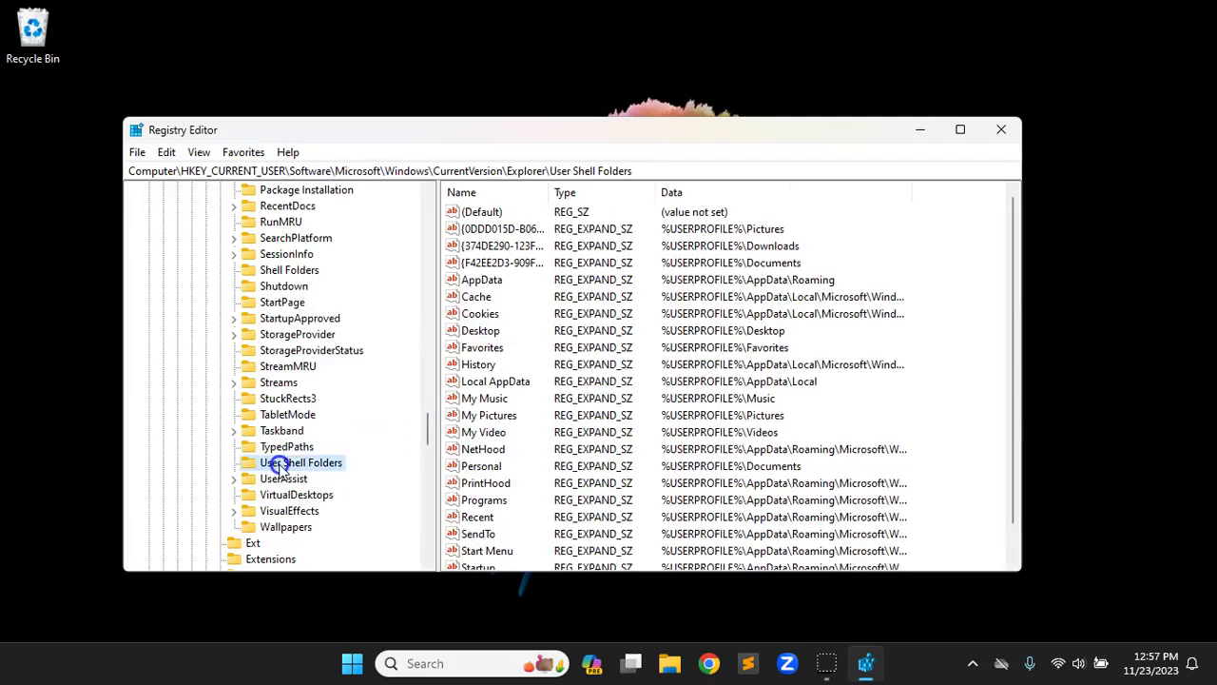
# Open the Desktop value in the Edit String dialog.
pyautogui.click(483, 330)
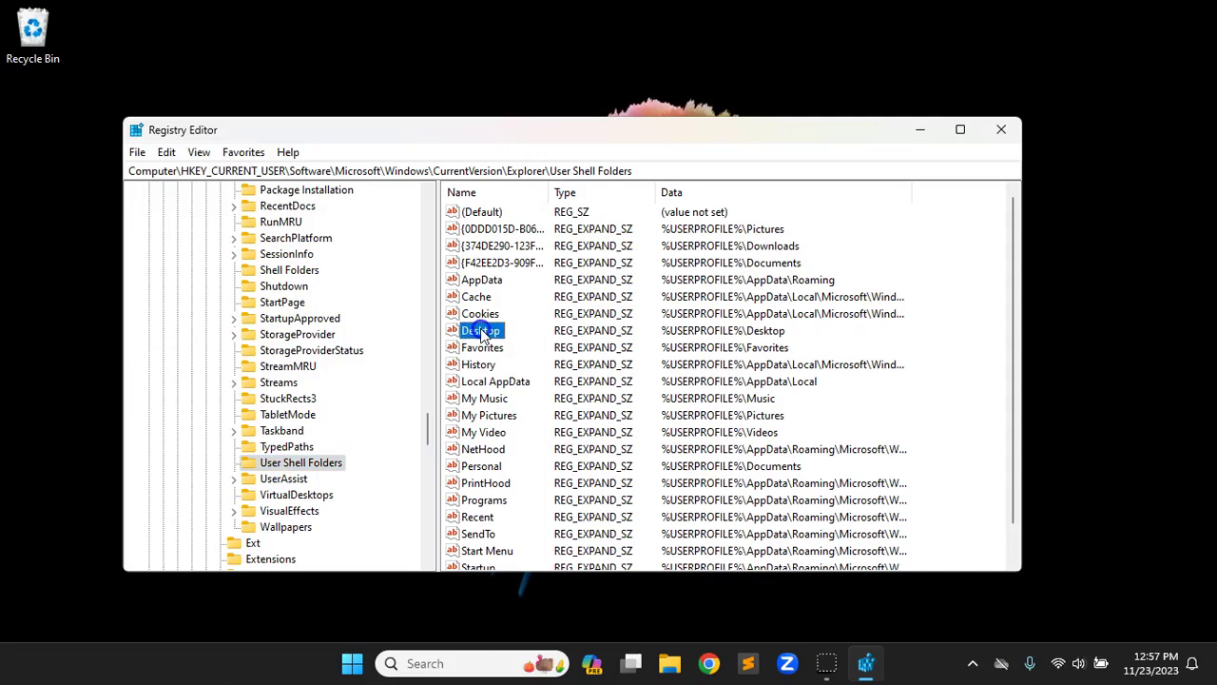
pyautogui.click(681, 330)
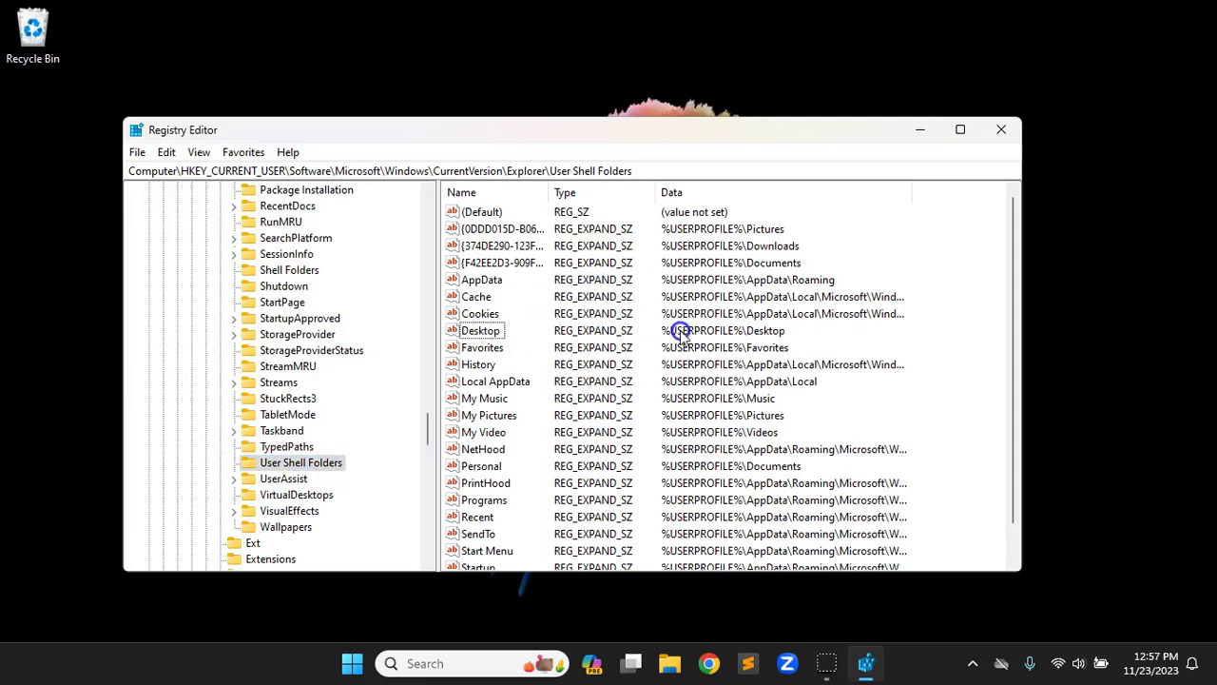
pyautogui.doubleClick(482, 331)
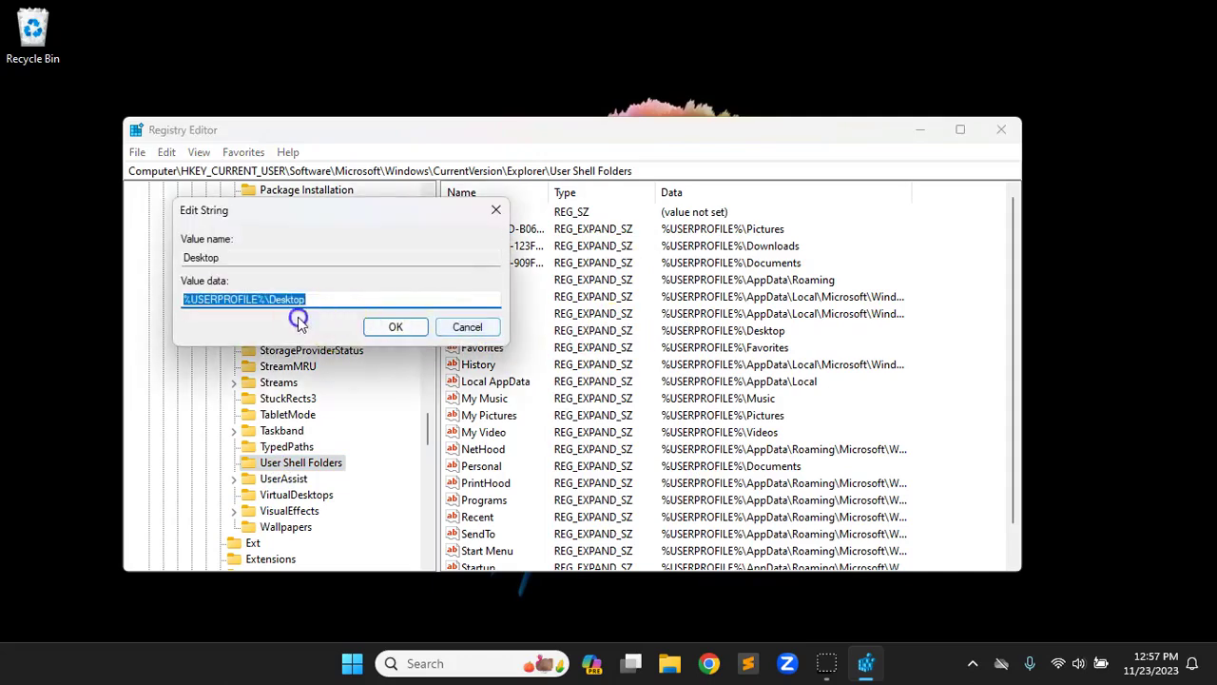
# Replace the path prefix with %USERPROFILE% so the data reads %USERPROFILE%\Desktop.
pyautogui.click(265, 301)
pyautogui.moveTo(265, 301); pyautogui.dragTo(177, 303)
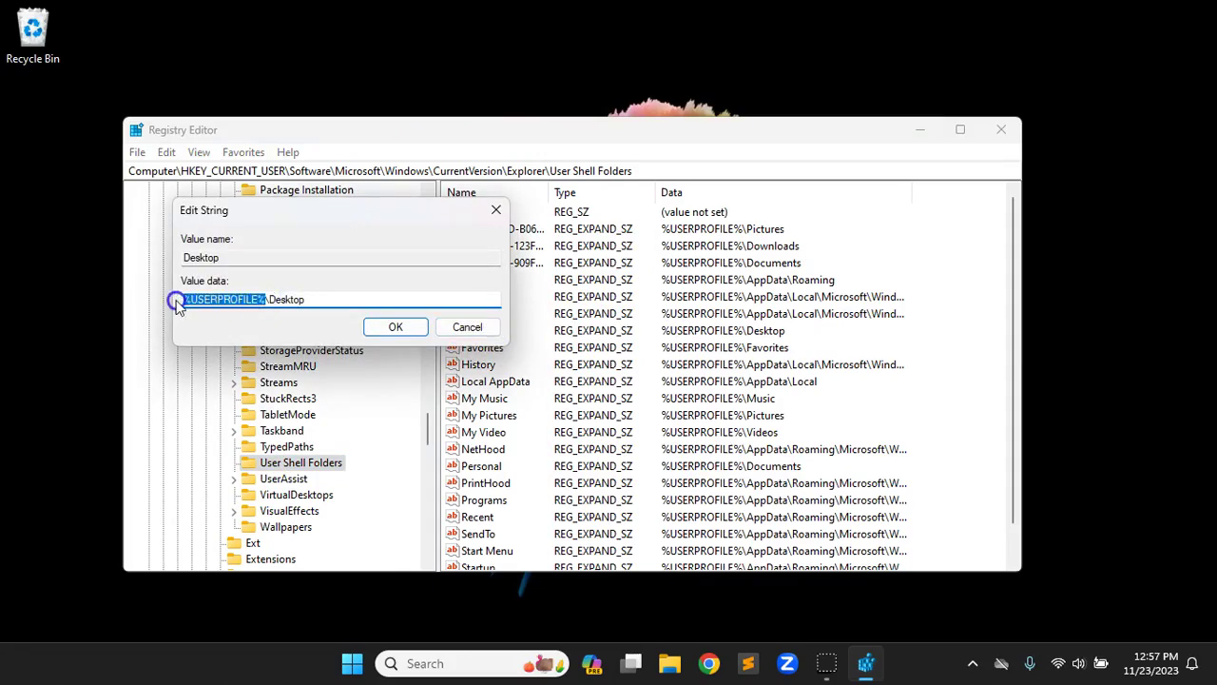
pyautogui.write('OneDe')
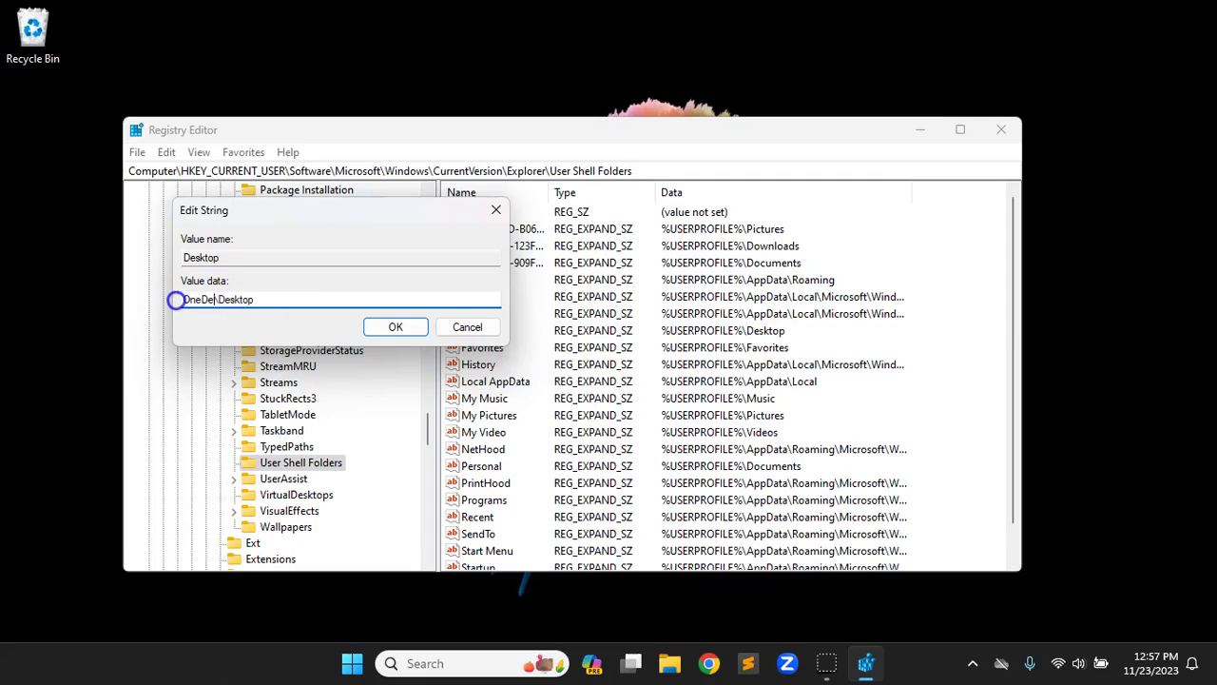
pyautogui.press('BackSpace')
pyautogui.write('rive:')
pyautogui.press('BackSpace')
pyautogui.press('BackSpace')
pyautogui.press('BackSpace')
pyautogui.press('BackSpace')
pyautogui.press('BackSpace')
pyautogui.press('BackSpace')
pyautogui.press('BackSpace')
pyautogui.press('BackSpace')
pyautogui.press('BackSpace')
pyautogui.write('C:')
pyautogui.press('BackSpace')
pyautogui.press('BackSpace')
pyautogui.write('%USERPROFILE')
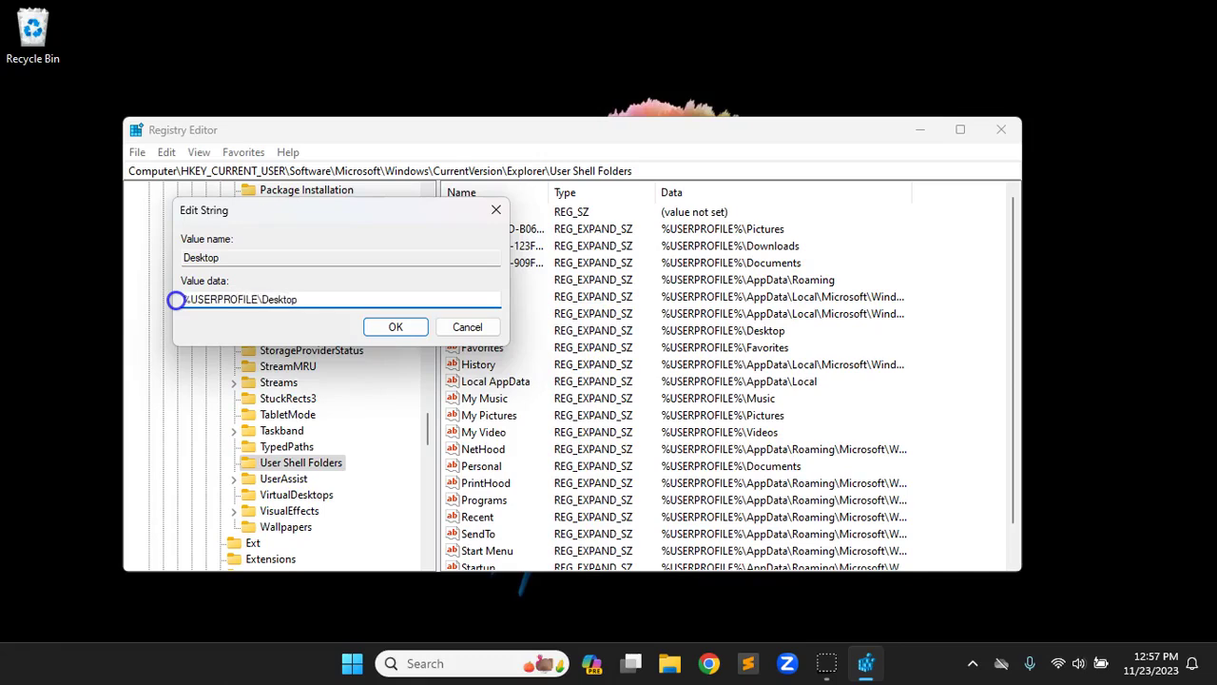
pyautogui.write('%')
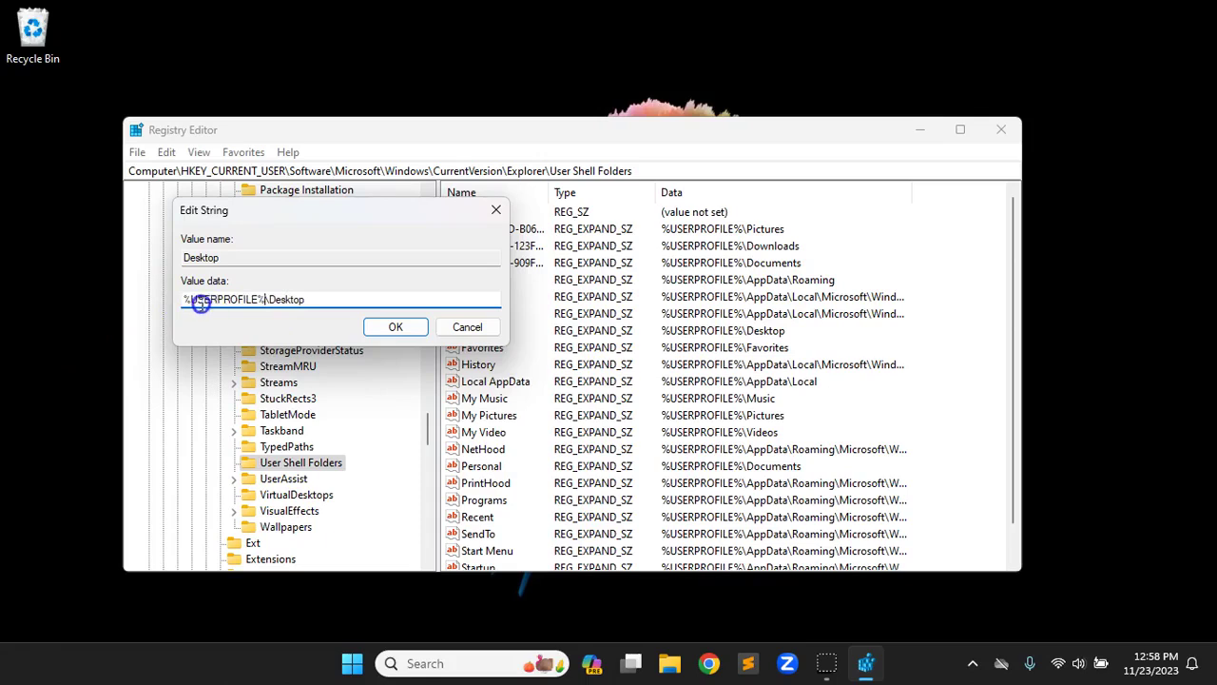
pyautogui.click(266, 300)
# Save the Desktop value as %USERPROFILE%\Desktop and review the User Shell Folders entries.
pyautogui.click(393, 326)
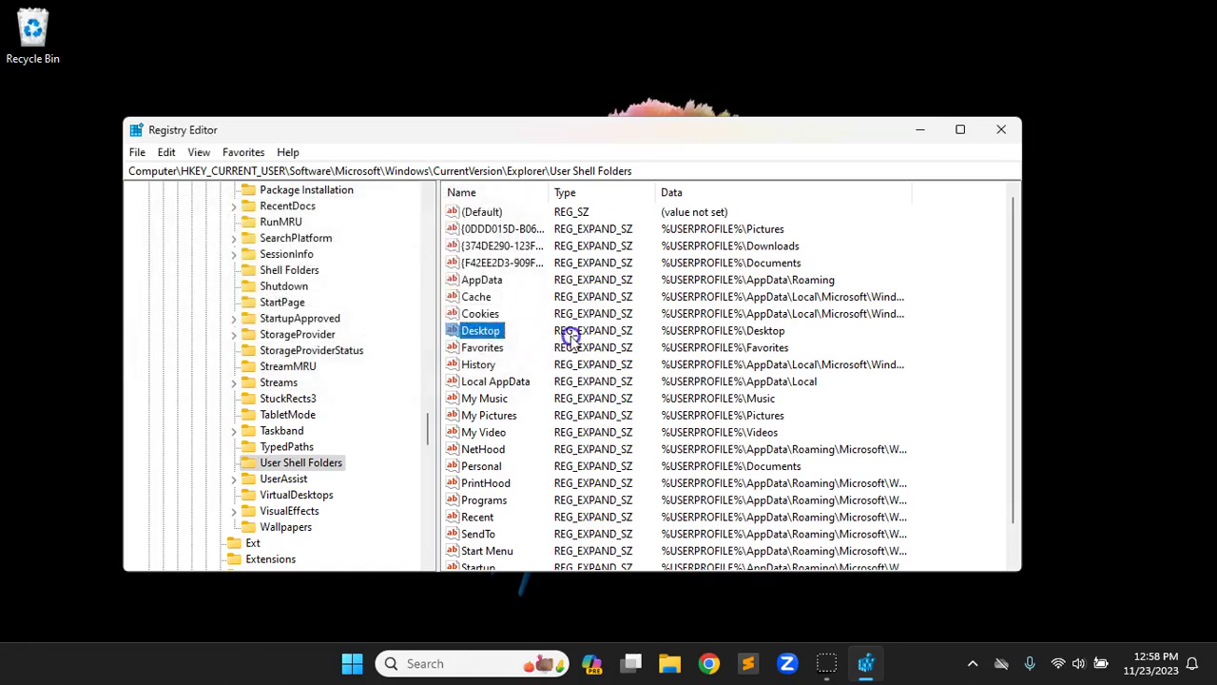
pyautogui.click(489, 334)
pyautogui.click(551, 354)
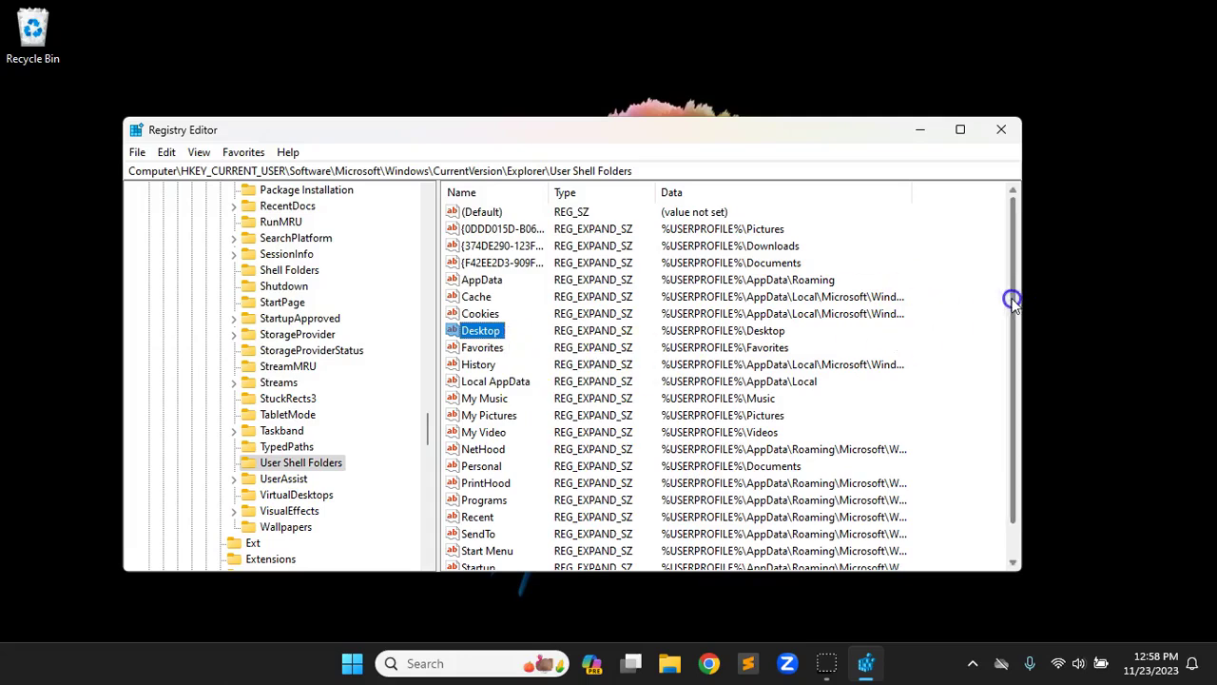
pyautogui.moveTo(1014, 298); pyautogui.dragTo(1012, 346)
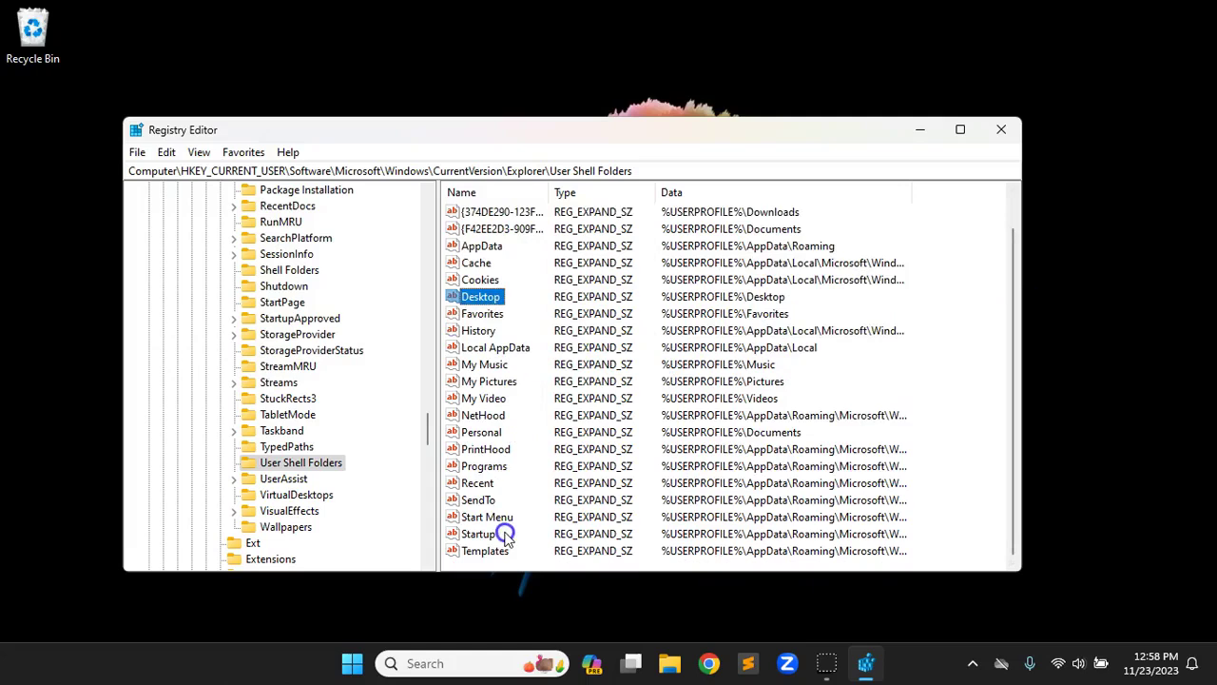